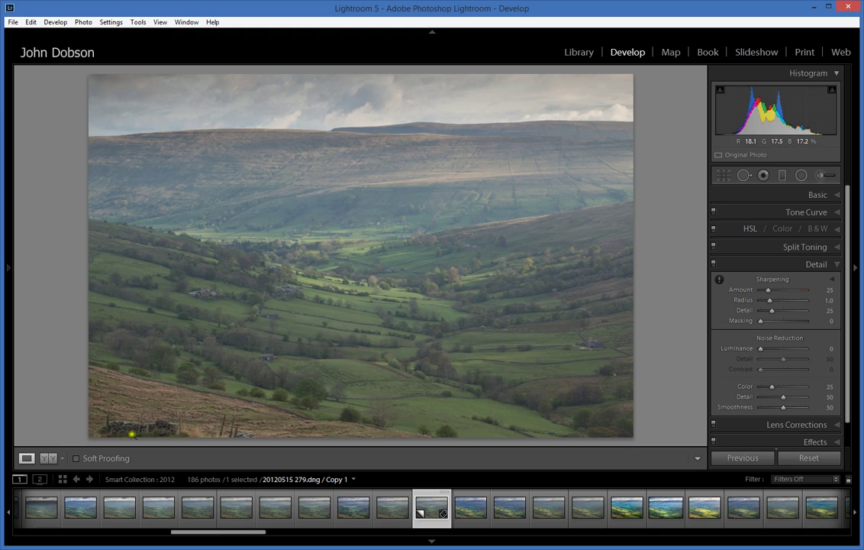
Crop a narrow strip off the bottom of the landscape to remove the stone wall and fence in the foreground
{"action": "left_click", "coordinate": [723, 175]}
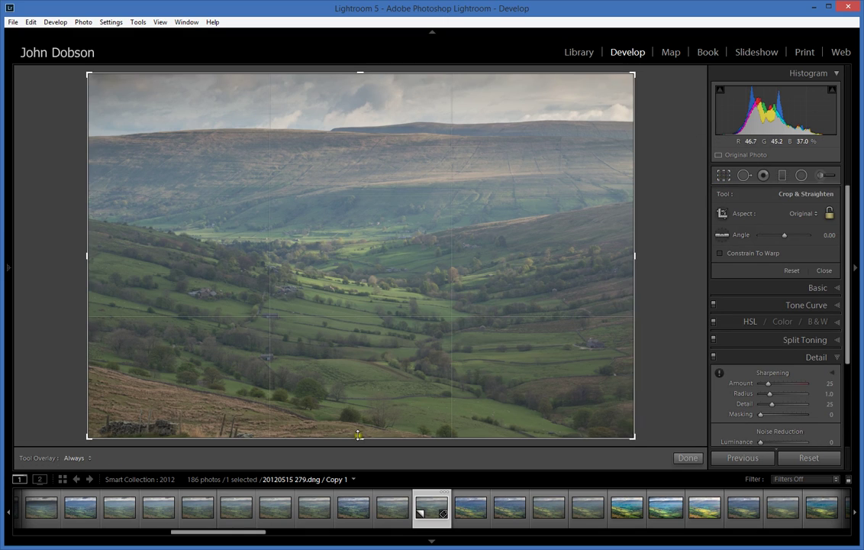
{"action": "left_click_drag", "start_coordinate": [360, 435], "coordinate": [361, 416]}
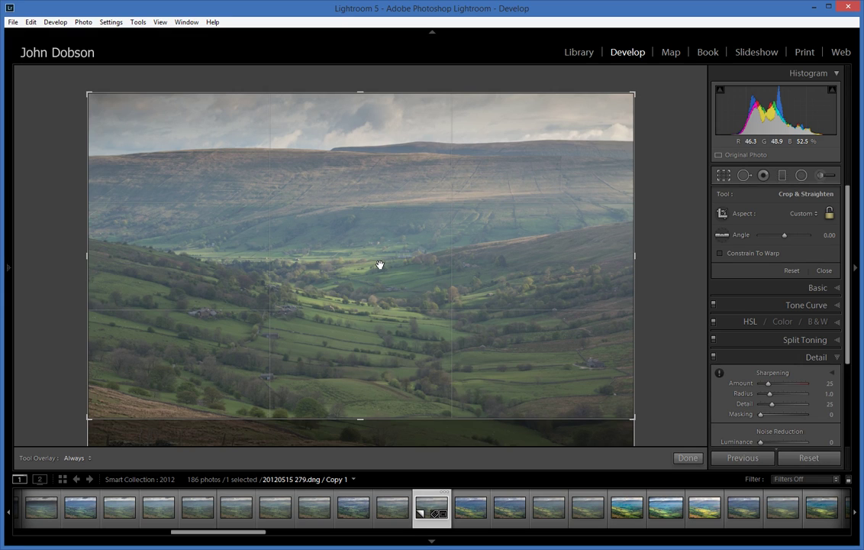
{"action": "left_click", "coordinate": [686, 457]}
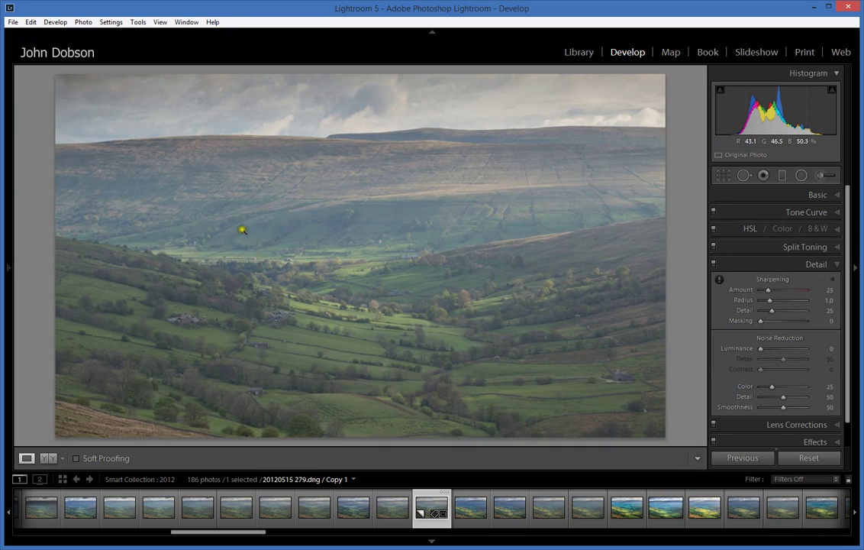
Set the photo's basic tone to Exposure +0.71, Highlights −38, Shadows +36, Whites +38 and automatically set Blacks at −70
{"action": "left_click", "coordinate": [755, 195]}
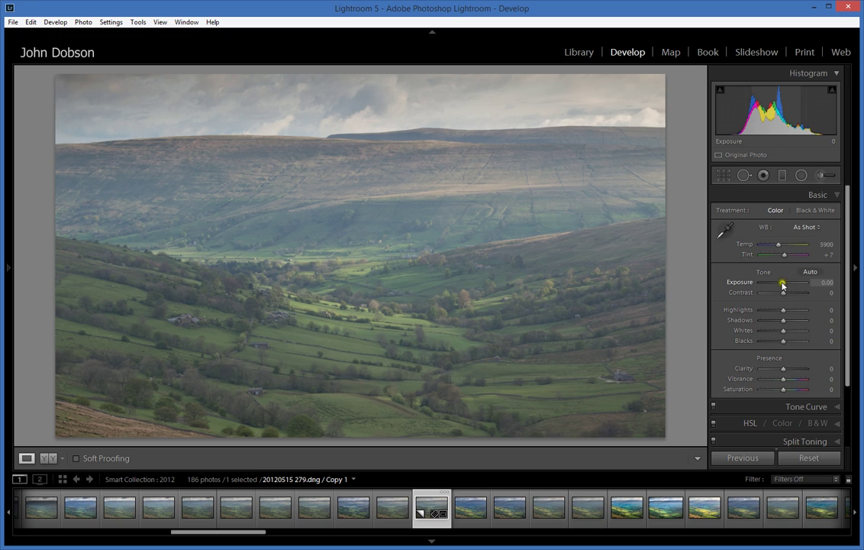
{"action": "left_click_drag", "start_coordinate": [782, 284], "coordinate": [785, 283]}
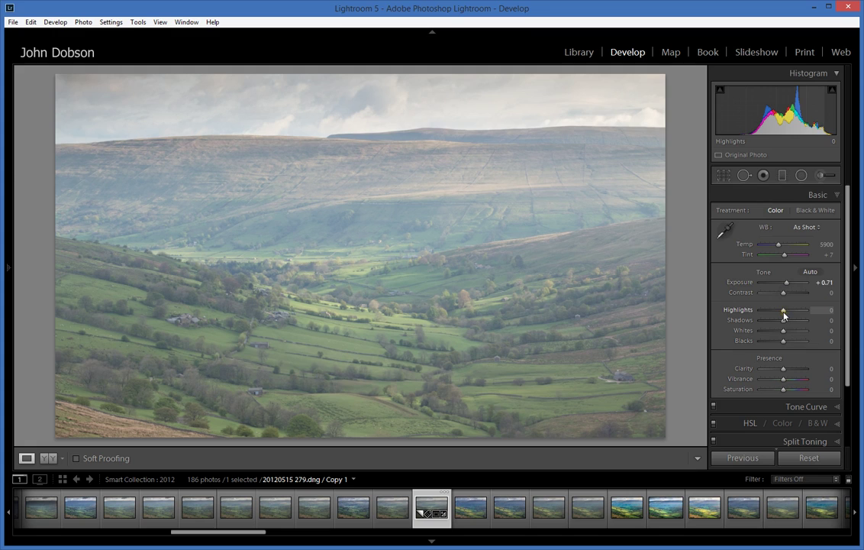
{"action": "mouse_move", "coordinate": [783, 313]}
{"action": "left_mouse_down"}
{"action": "mouse_move", "coordinate": [774, 312]}
{"action": "mouse_move", "coordinate": [792, 323]}
{"action": "left_mouse_up"}
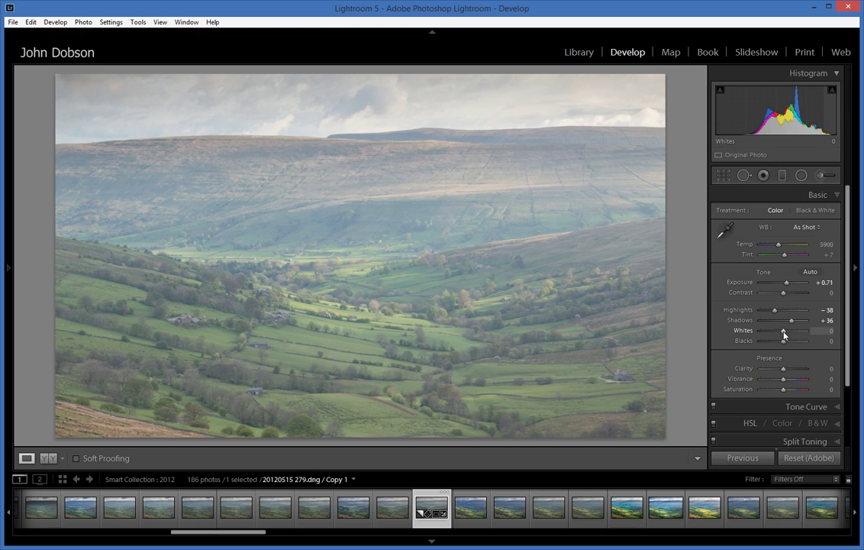
{"action": "left_click_drag", "start_coordinate": [784, 333], "coordinate": [791, 330]}
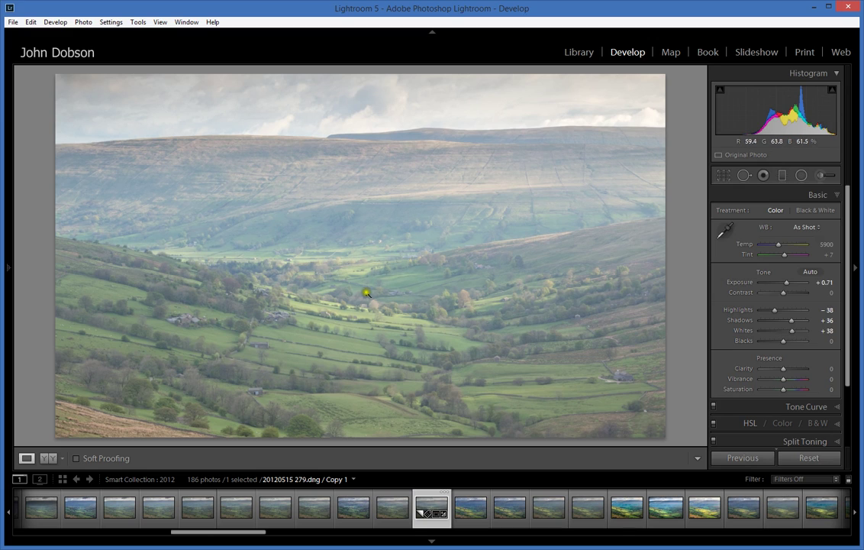
{"action": "key", "text": "shift"}
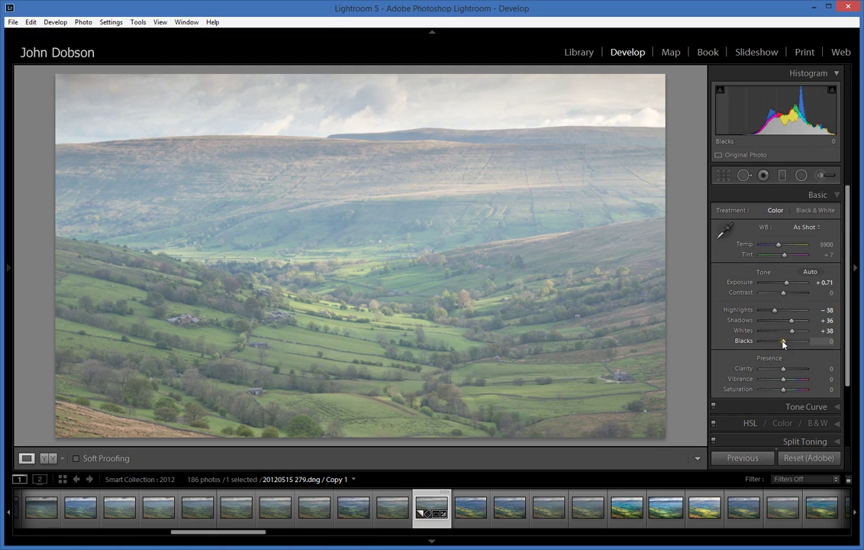
{"action": "double_click", "coordinate": [783, 344], "text": "shift"}
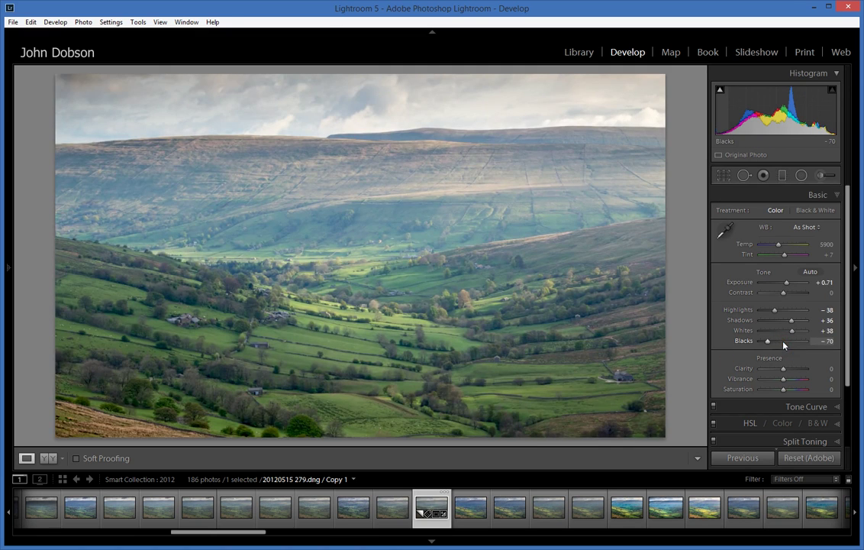
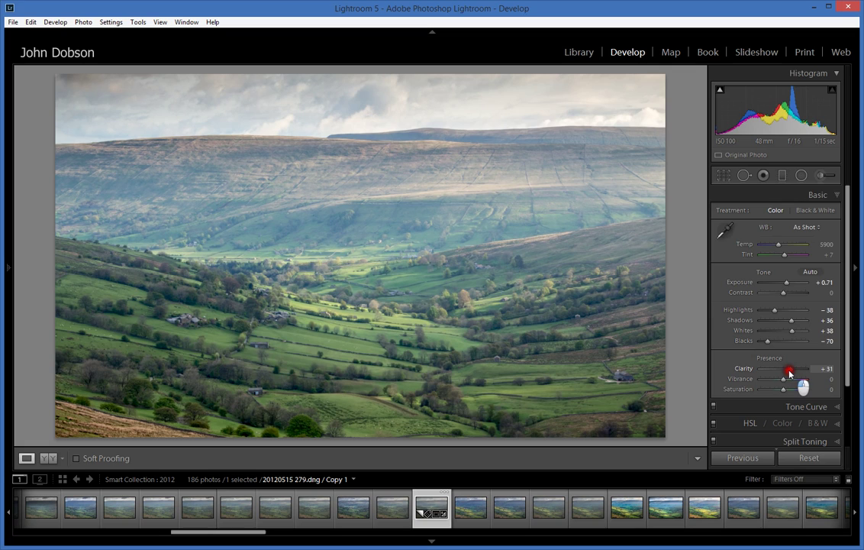
Set the photo's Clarity to +36 and Vibrance to +24
{"action": "left_click_drag", "start_coordinate": [789, 372], "coordinate": [790, 371]}
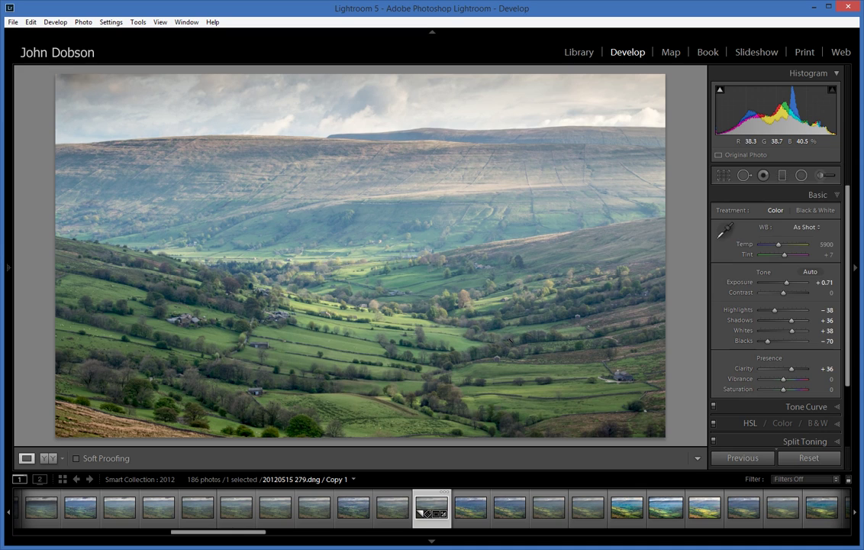
{"action": "left_click", "coordinate": [783, 382]}
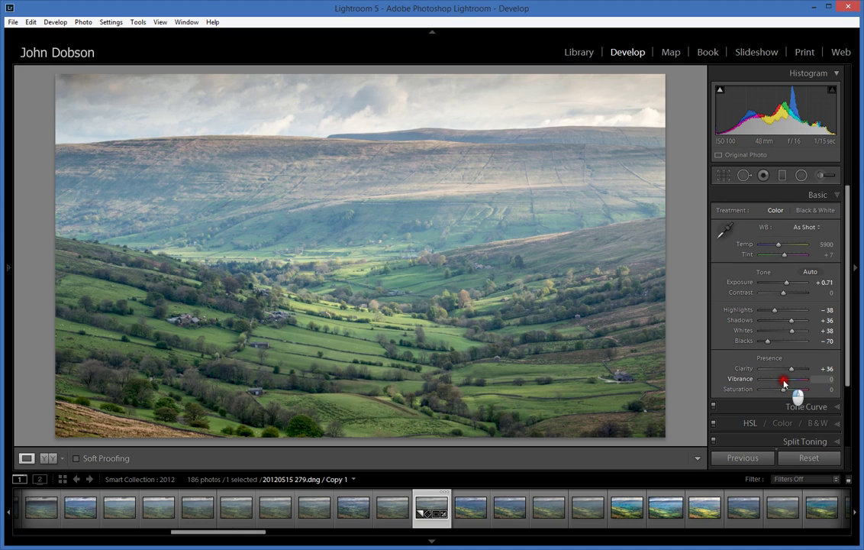
{"action": "left_click_drag", "start_coordinate": [783, 381], "coordinate": [788, 380]}
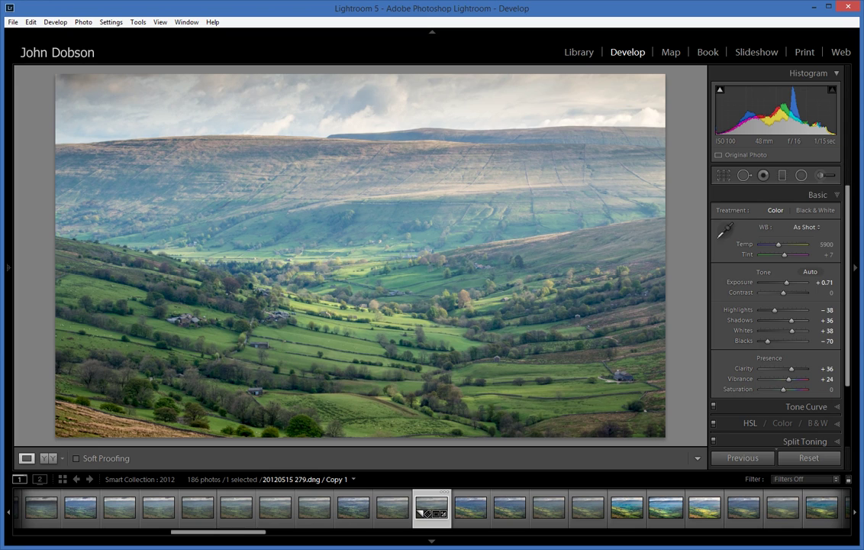
Enable chromatic aberration removal in the photo's lens corrections
{"action": "left_click_drag", "start_coordinate": [849, 366], "coordinate": [850, 436]}
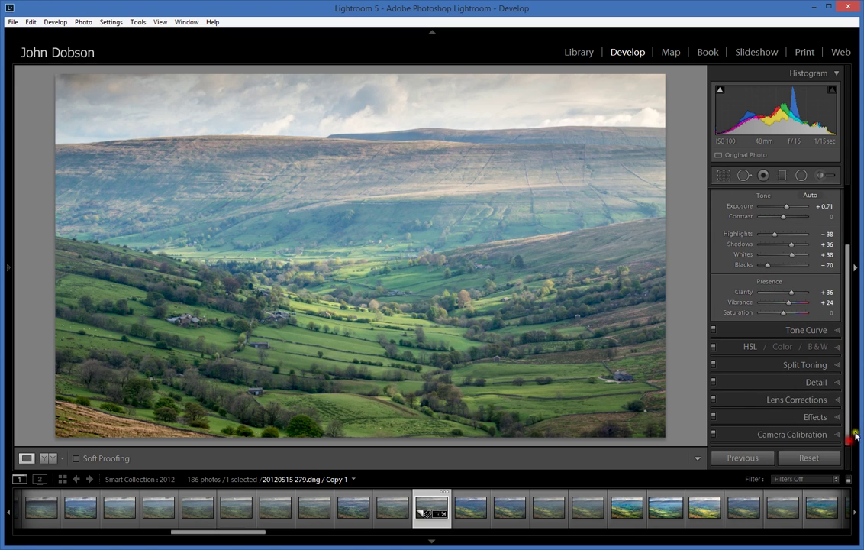
{"action": "left_click", "coordinate": [838, 401]}
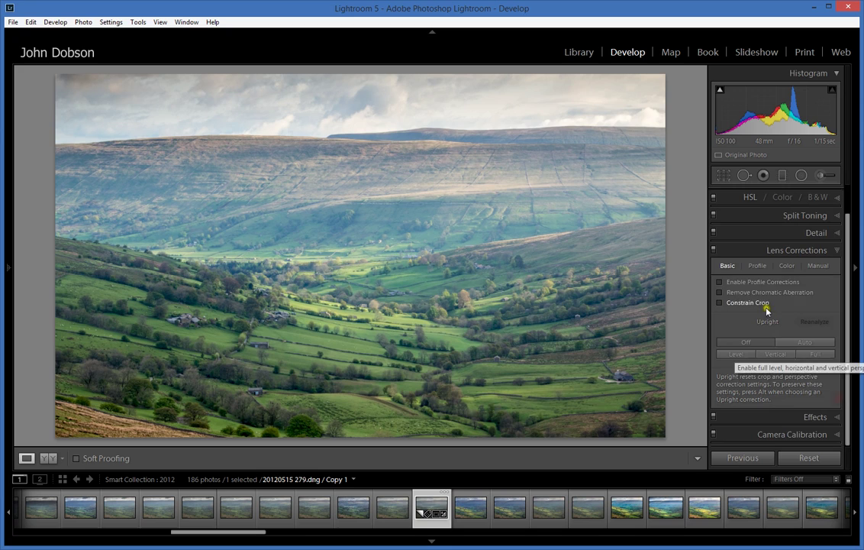
{"action": "left_click", "coordinate": [720, 293]}
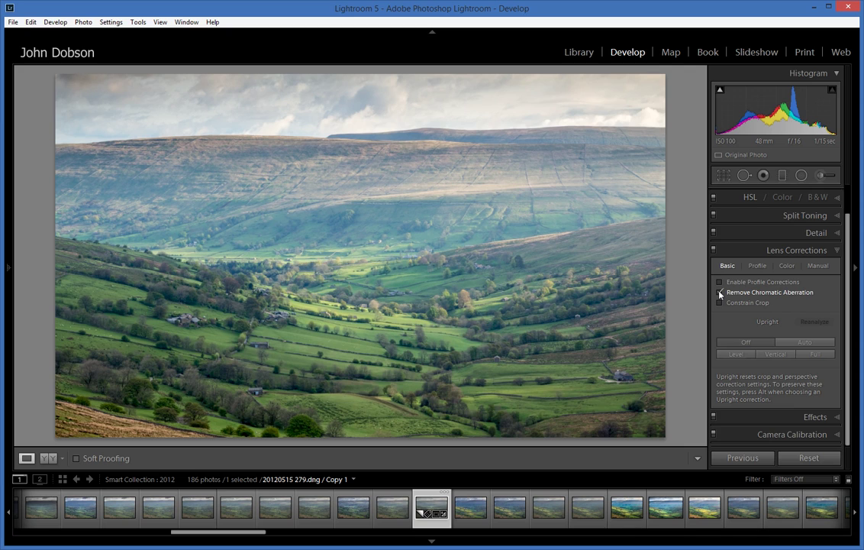
Set the photo's sharpening Amount to 75
{"action": "left_click", "coordinate": [836, 232]}
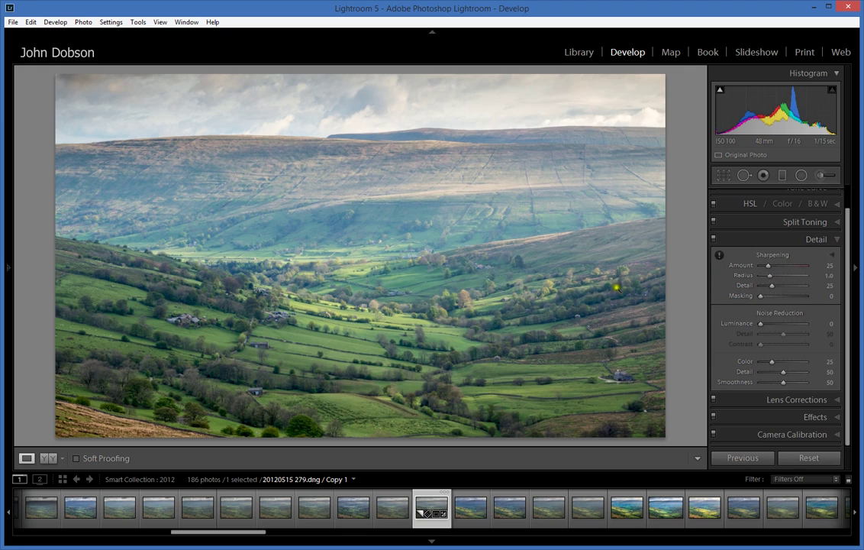
{"action": "left_click_drag", "start_coordinate": [767, 266], "coordinate": [782, 267]}
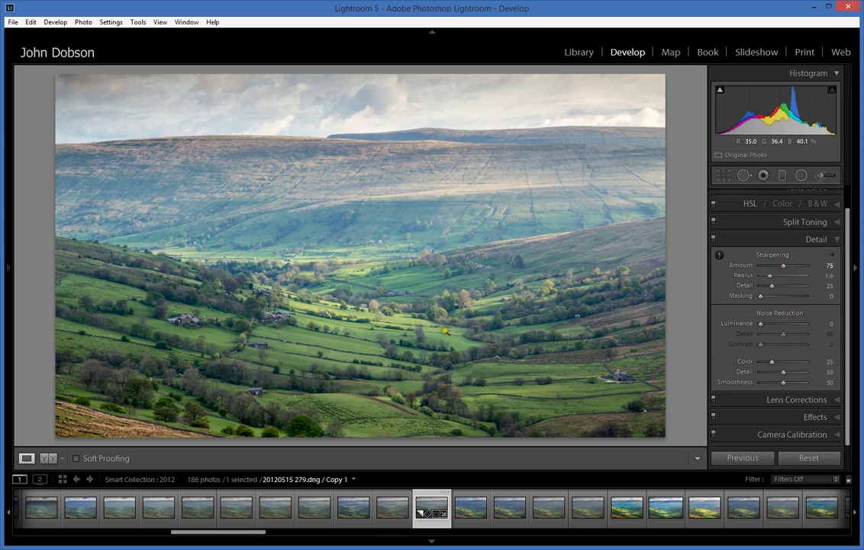
Try Luminance noise reduction at 100 on a close-up of the farm buildings and return it to 0
{"action": "left_click", "coordinate": [279, 315]}
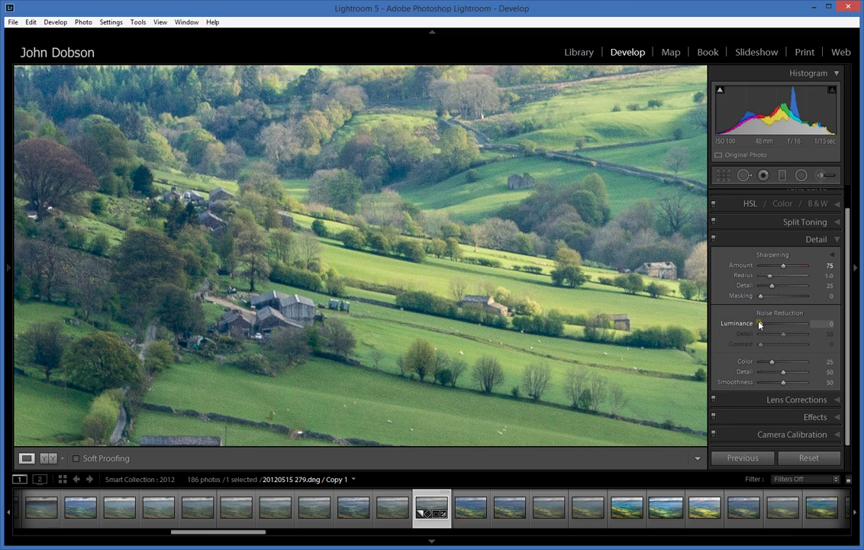
{"action": "left_click_drag", "start_coordinate": [760, 323], "coordinate": [813, 326]}
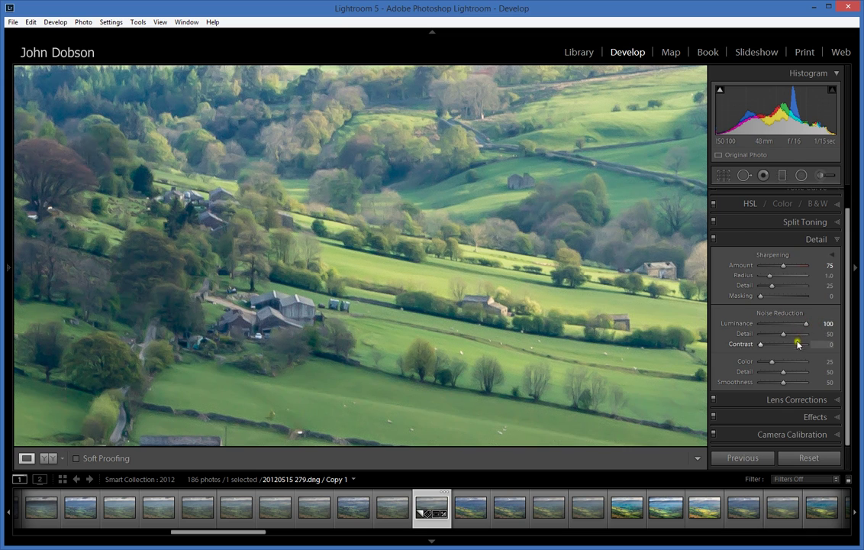
{"action": "left_click_drag", "start_coordinate": [806, 324], "coordinate": [748, 323]}
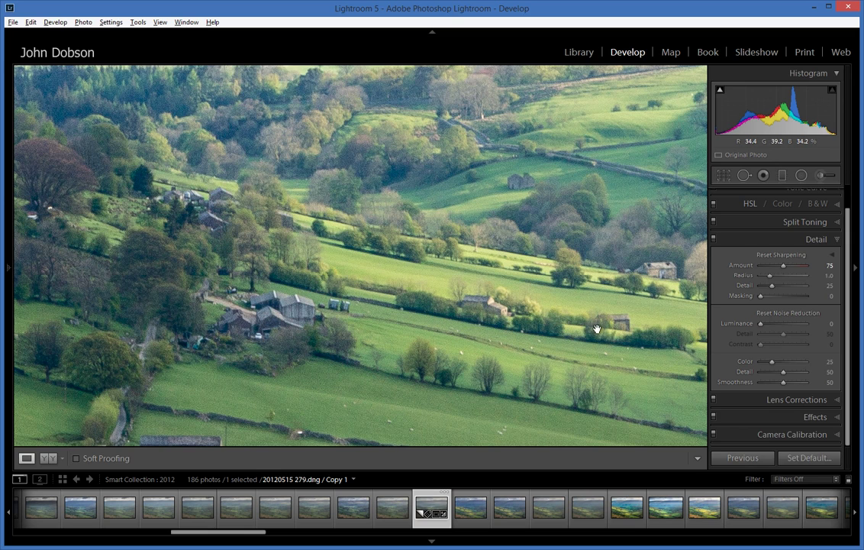
Set the sharpening Masking to 80 using the black-and-white mask preview
{"action": "key", "text": "alt"}
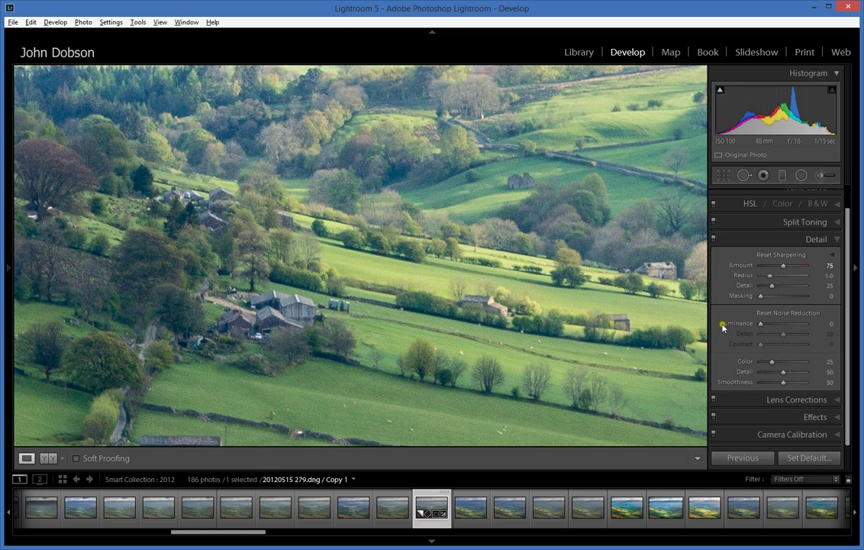
{"action": "left_click", "coordinate": [760, 296], "text": "alt"}
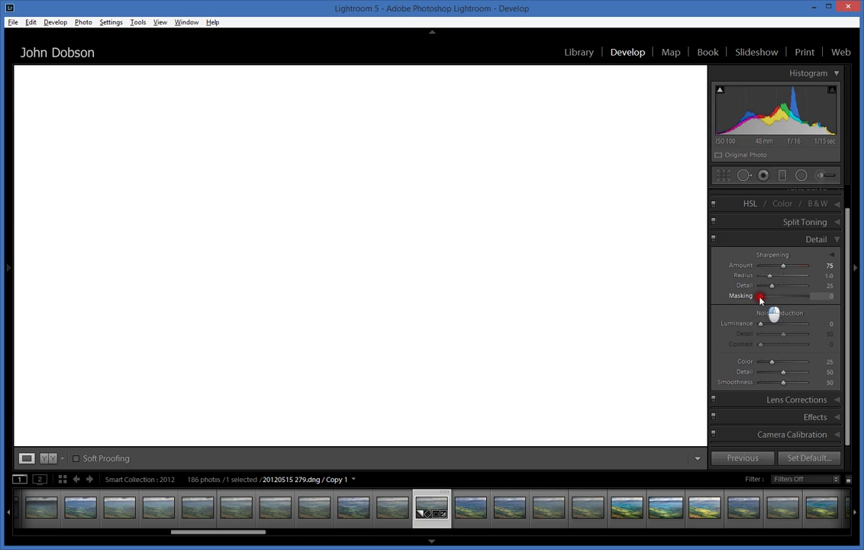
{"action": "left_click_drag", "start_coordinate": [760, 298], "coordinate": [797, 297]}
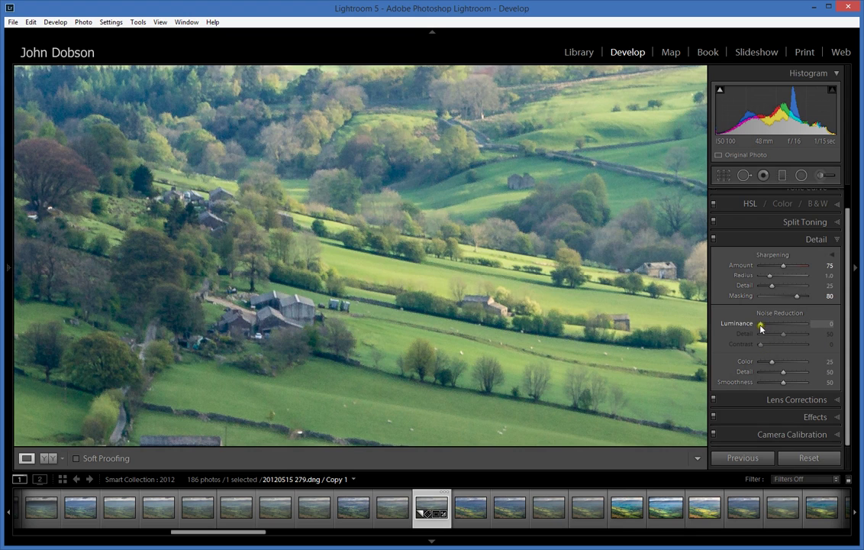
Set the Luminance noise reduction to 13 and return to viewing the whole photo
{"action": "left_click_drag", "start_coordinate": [760, 327], "coordinate": [767, 330]}
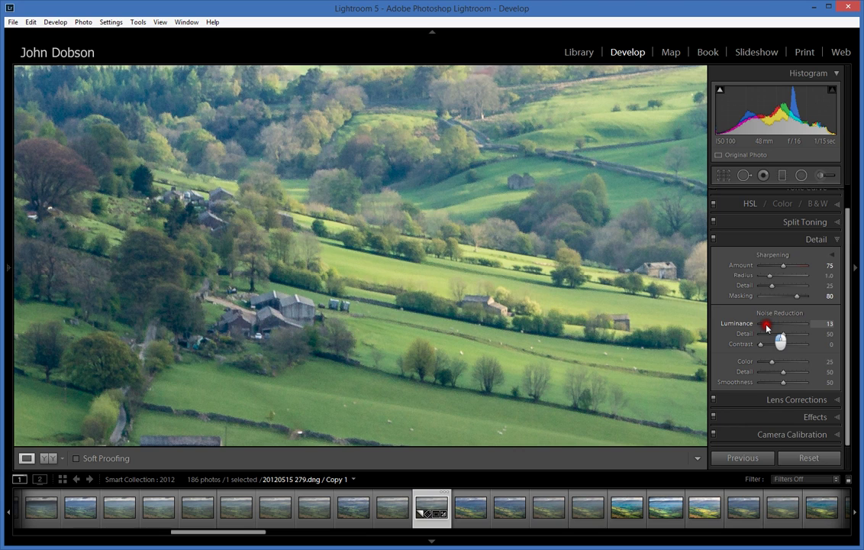
{"action": "left_click_drag", "start_coordinate": [767, 329], "coordinate": [767, 329]}
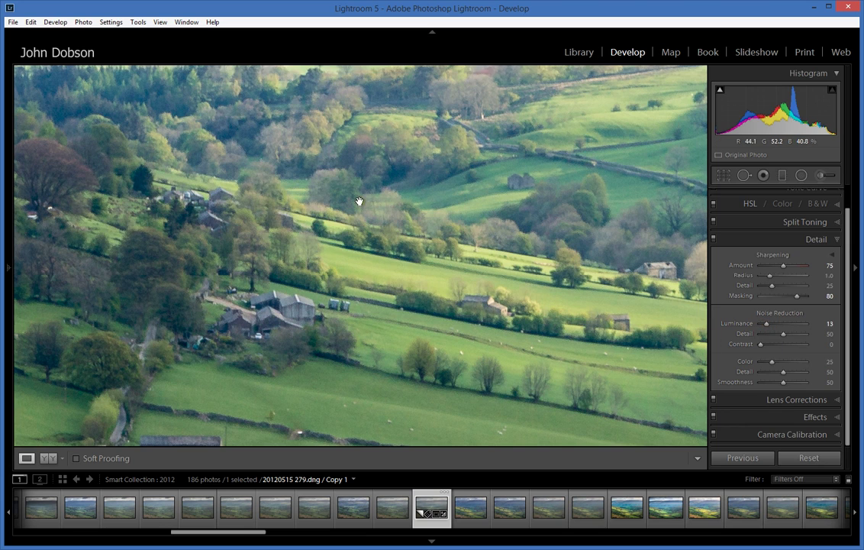
{"action": "left_click", "coordinate": [390, 272]}
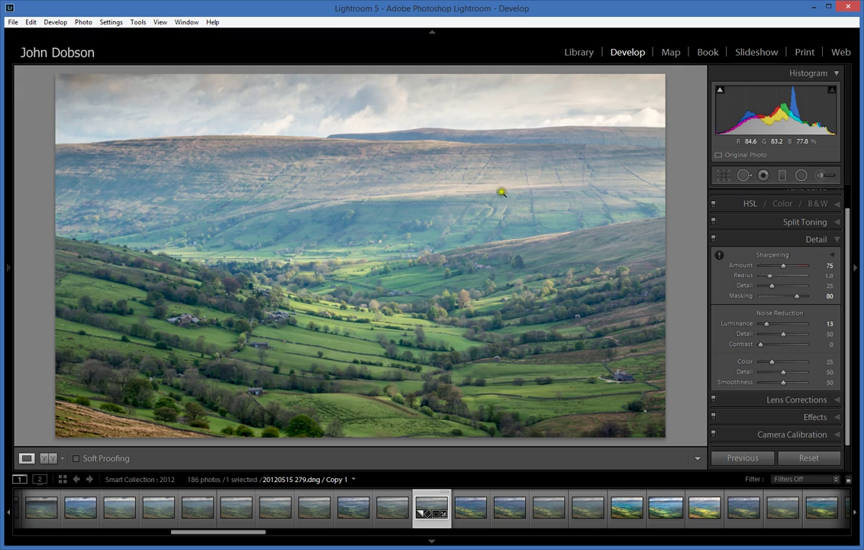
Draw an elliptical radial filter with Exposure 1.00 over the distant hillside and invert its mask to affect the inside
{"action": "left_click", "coordinate": [800, 176]}
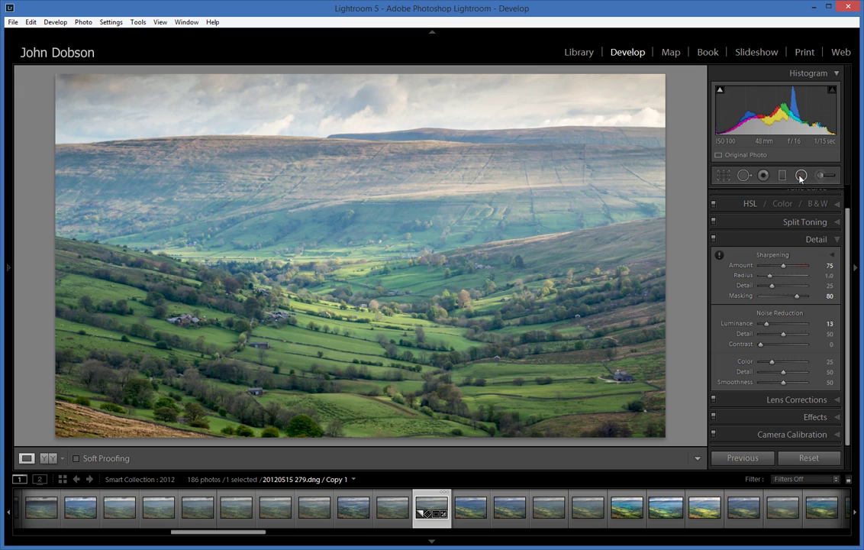
{"action": "left_click", "coordinate": [352, 191]}
{"action": "left_click_drag", "start_coordinate": [370, 168], "coordinate": [427, 145]}
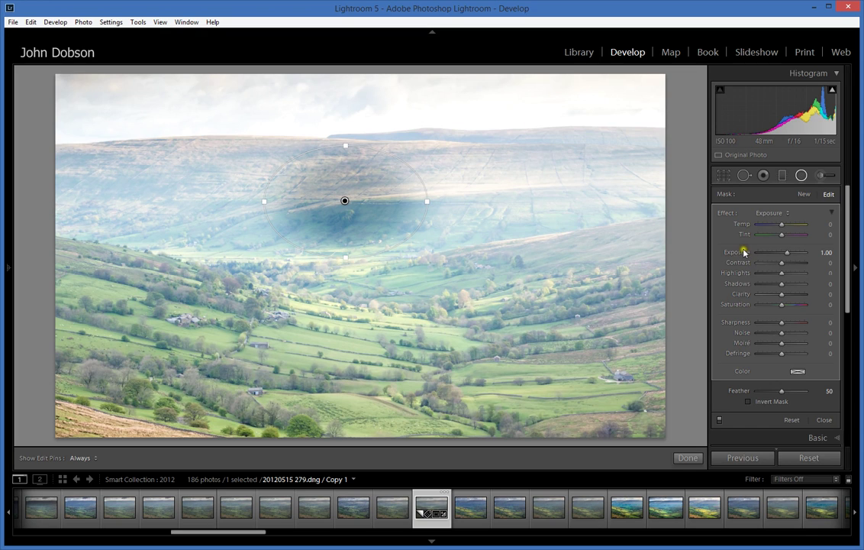
{"action": "left_click", "coordinate": [784, 253]}
{"action": "left_click", "coordinate": [752, 401]}
{"action": "left_click", "coordinate": [750, 402]}
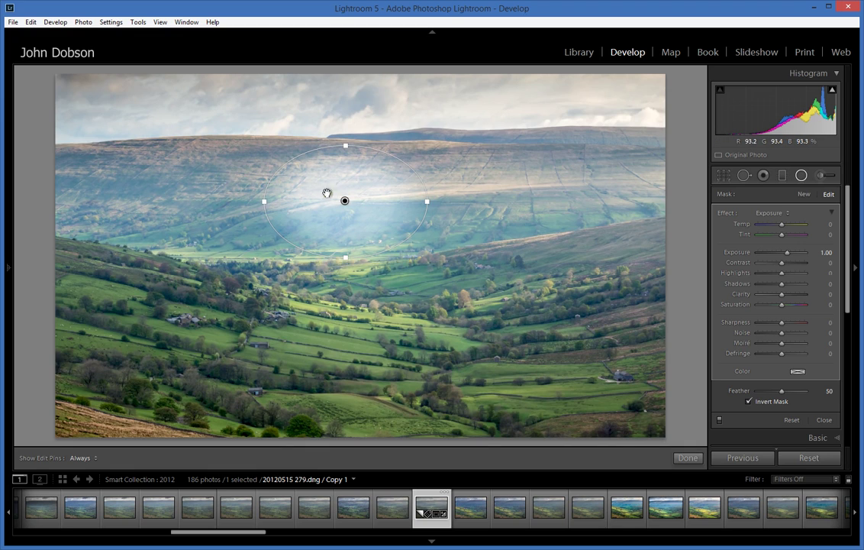
Widen the radial filter beyond both sides of the photo, shift it slightly upward and tilt it to follow the distant hillside
{"action": "left_click_drag", "start_coordinate": [264, 201], "coordinate": [16, 193]}
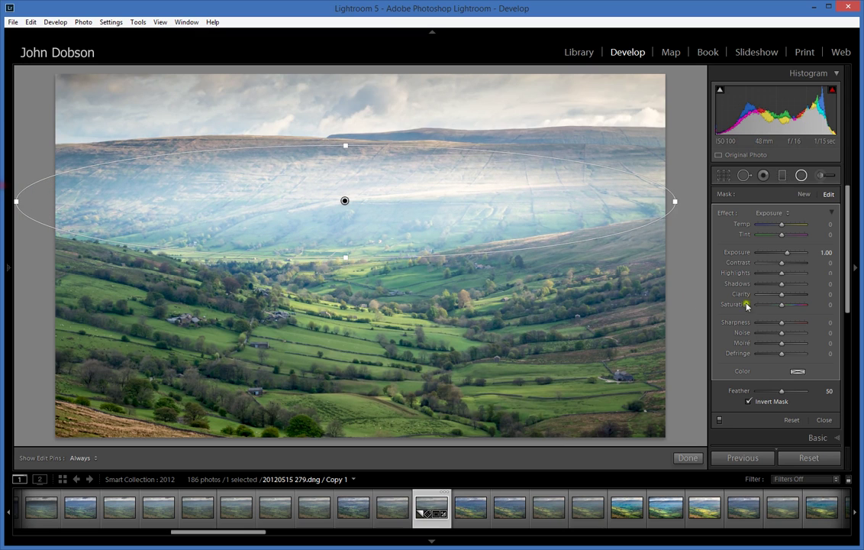
{"action": "left_click", "coordinate": [856, 269]}
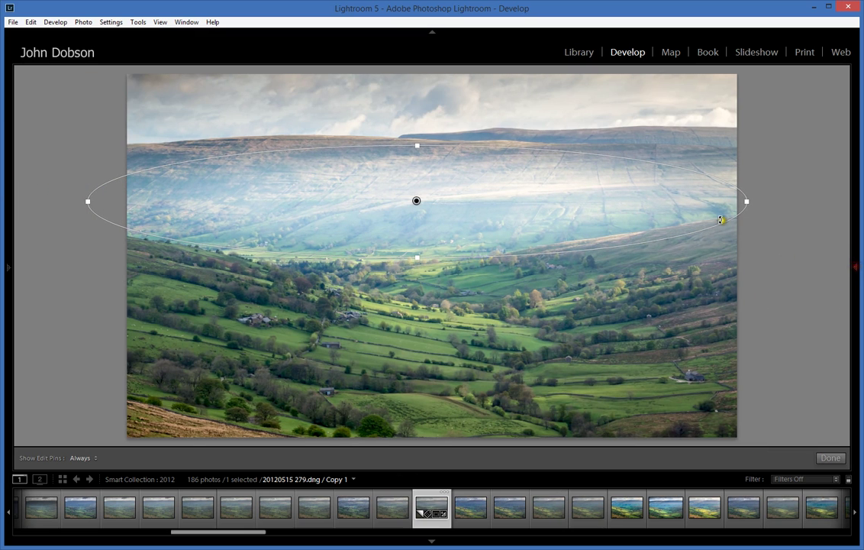
{"action": "left_click_drag", "start_coordinate": [749, 201], "coordinate": [846, 201]}
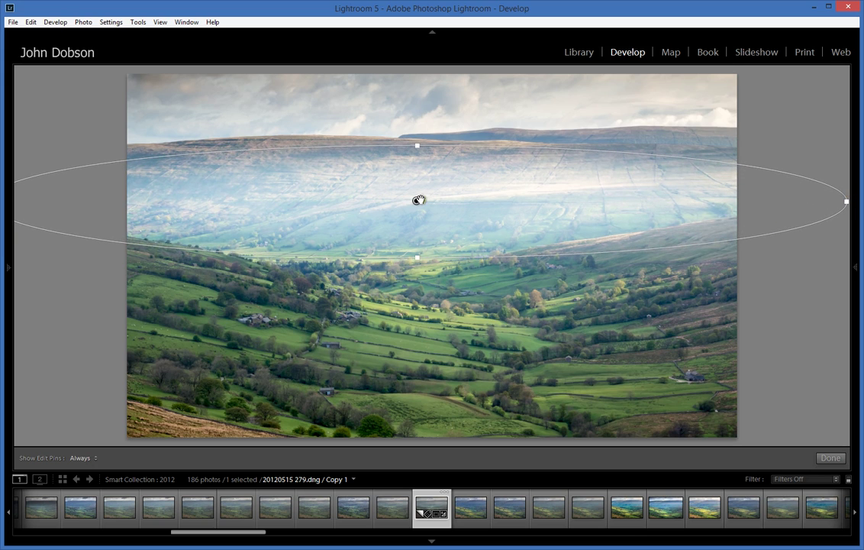
{"action": "left_click_drag", "start_coordinate": [416, 200], "coordinate": [421, 192]}
{"action": "left_click_drag", "start_coordinate": [668, 145], "coordinate": [670, 136]}
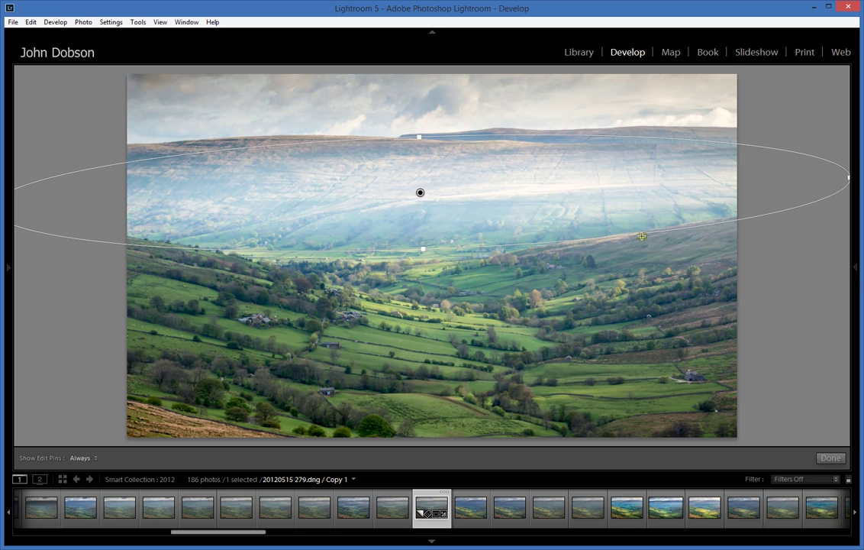
{"action": "left_click", "coordinate": [855, 265]}
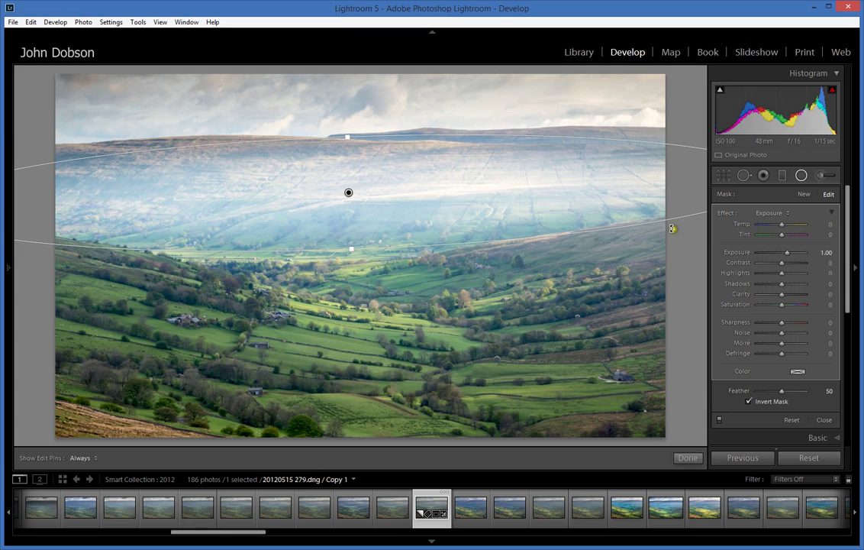
Reset the hillside radial filter's effect sliders, then set its Sharpness to 52, Contrast to 29 and Exposure to -0.23
{"action": "double_click", "coordinate": [726, 213]}
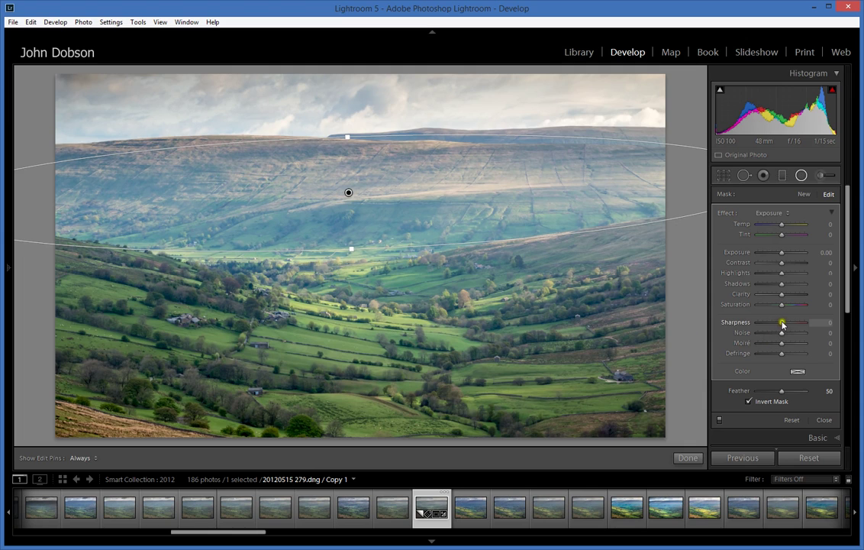
{"action": "left_click_drag", "start_coordinate": [781, 324], "coordinate": [793, 324]}
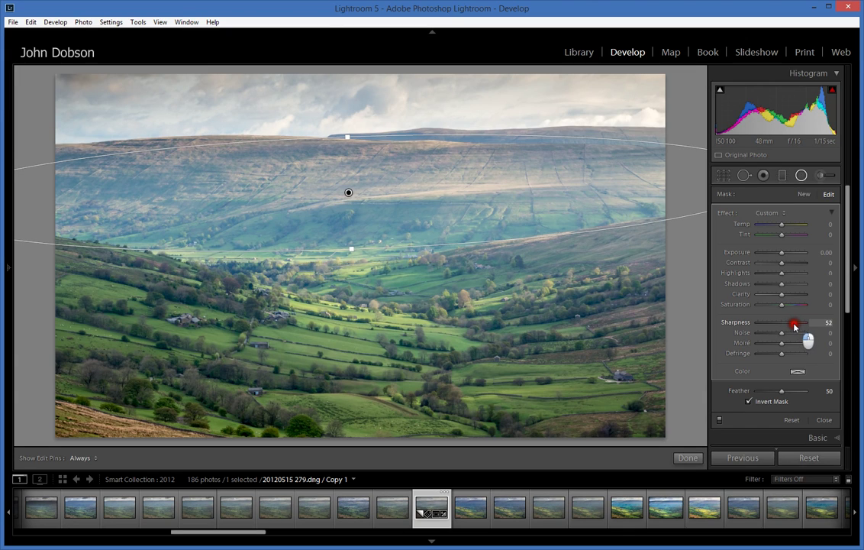
{"action": "left_click", "coordinate": [719, 421]}
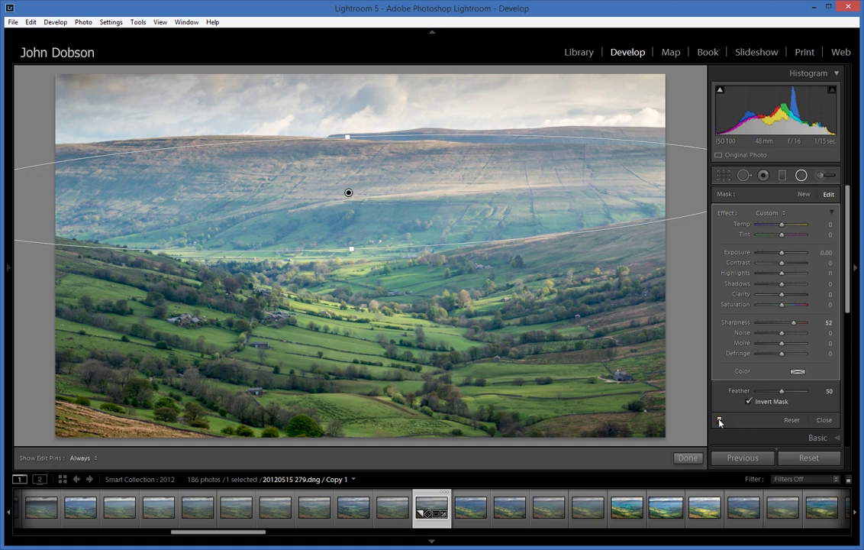
{"action": "left_click", "coordinate": [719, 421]}
{"action": "left_click", "coordinate": [782, 263]}
{"action": "left_click_drag", "start_coordinate": [782, 265], "coordinate": [780, 255]}
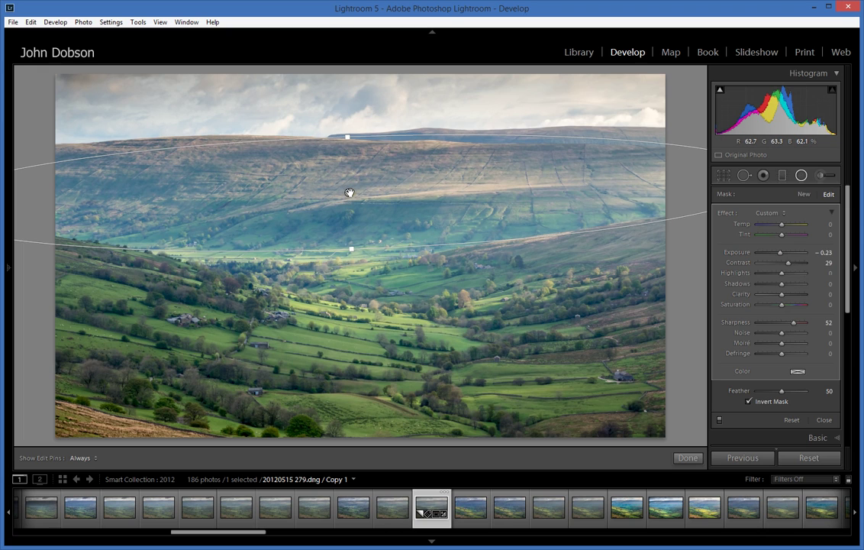
Duplicate the hillside radial filter, reset the copy's Exposure and Contrast to 0, set its Sharpness to 70 and finish the filter editing
{"action": "right_click", "coordinate": [348, 192]}
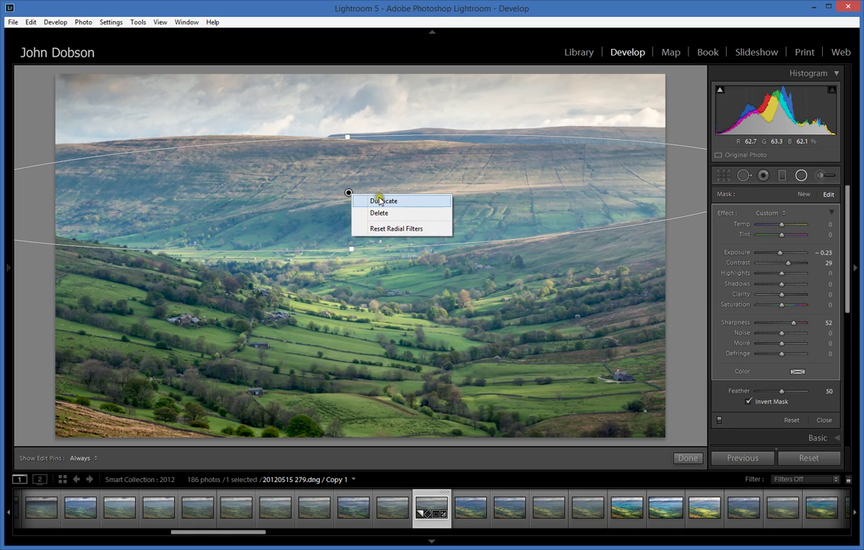
{"action": "left_click", "coordinate": [380, 200]}
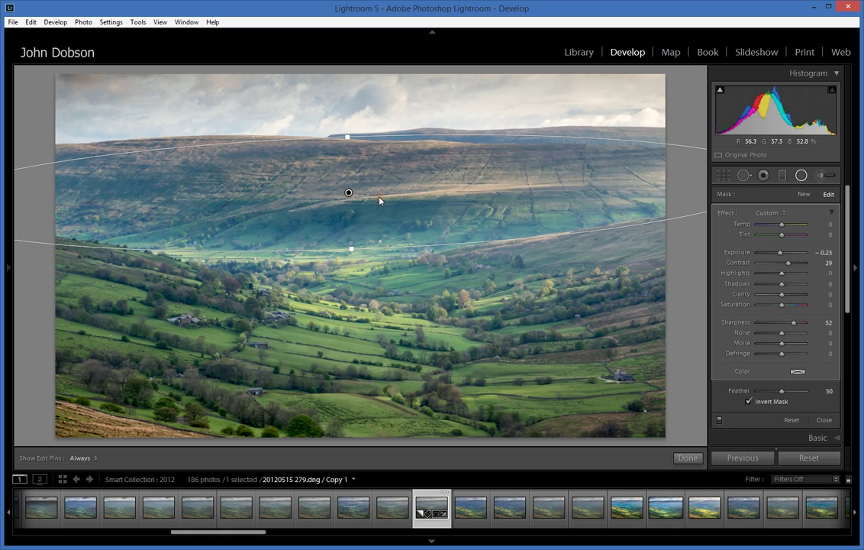
{"action": "double_click", "coordinate": [732, 252]}
{"action": "double_click", "coordinate": [735, 263]}
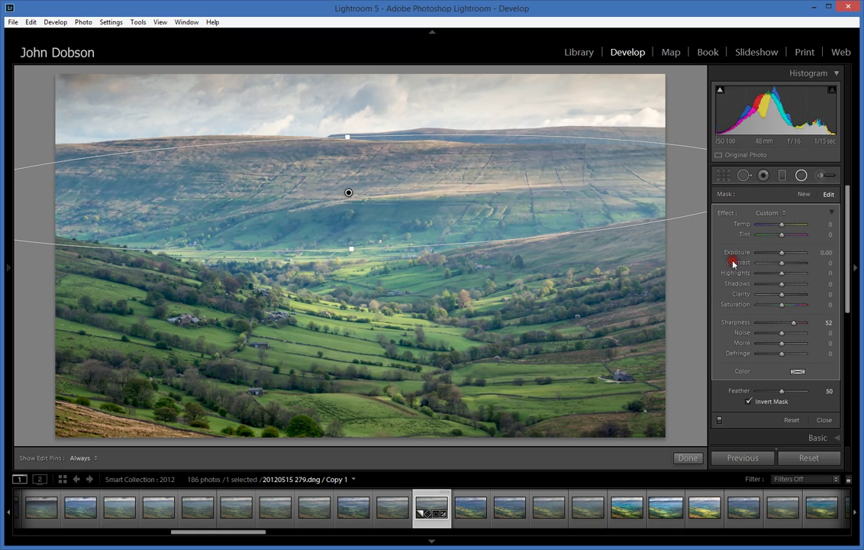
{"action": "left_click_drag", "start_coordinate": [792, 327], "coordinate": [797, 326]}
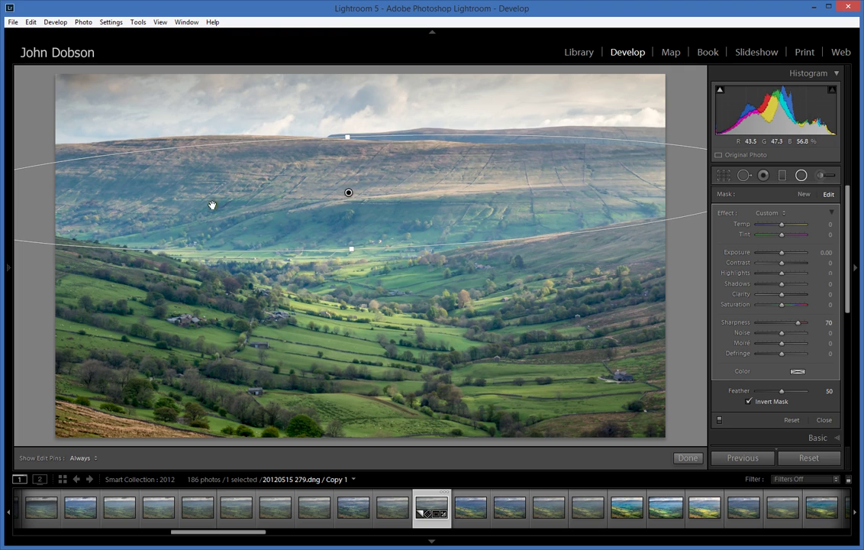
{"action": "left_click", "coordinate": [690, 458]}
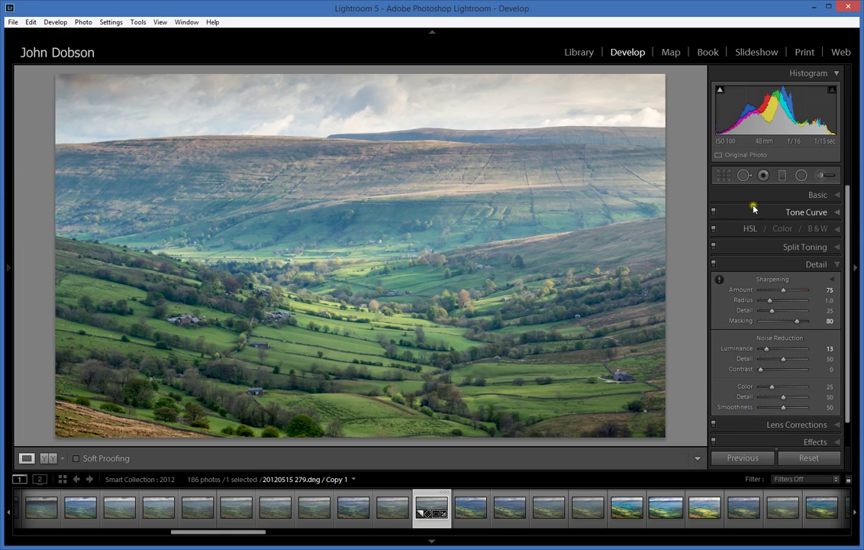
Add a horizontal graduated filter darkening the sky down to just below the skyline, with Exposure set to -0.51
{"action": "left_click", "coordinate": [783, 177]}
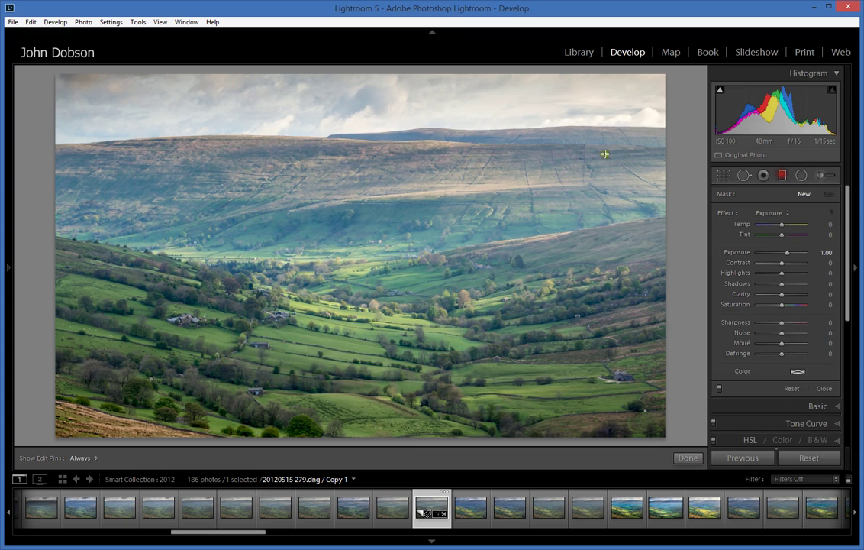
{"action": "left_click_drag", "start_coordinate": [343, 118], "coordinate": [344, 155]}
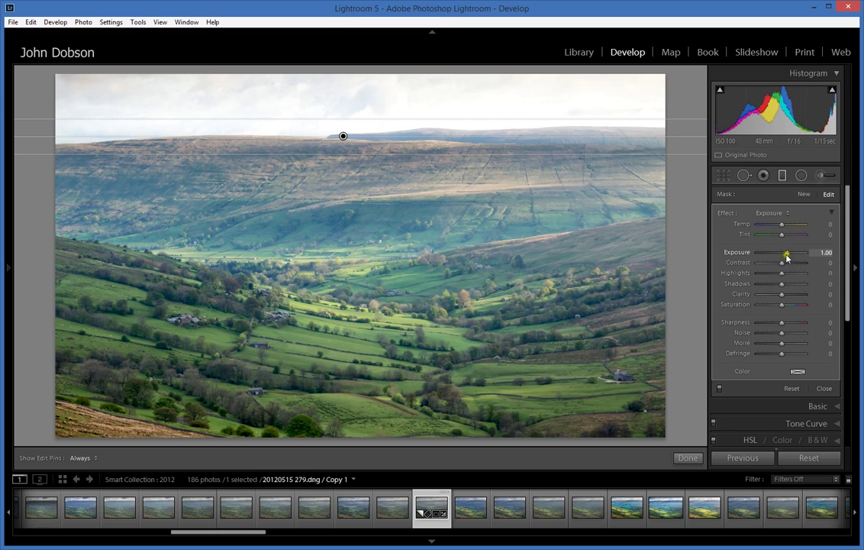
{"action": "left_click_drag", "start_coordinate": [786, 256], "coordinate": [778, 256]}
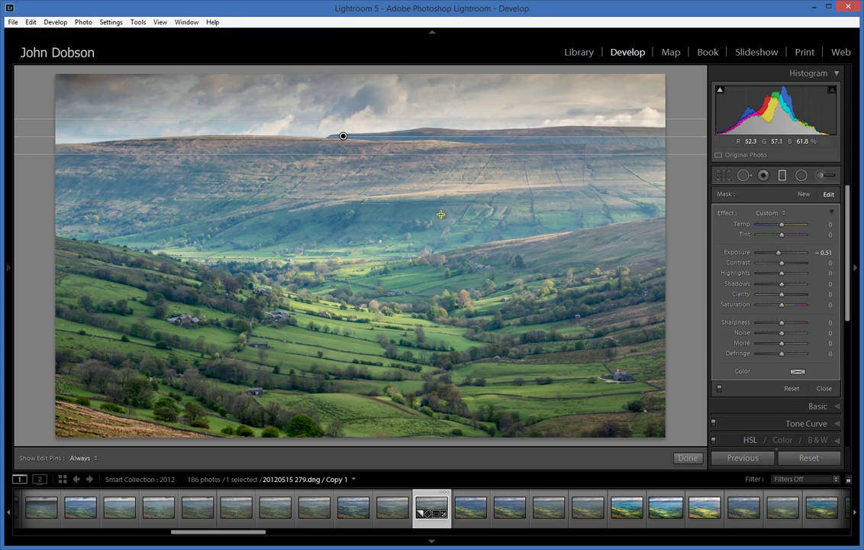
{"action": "left_click", "coordinate": [687, 457]}
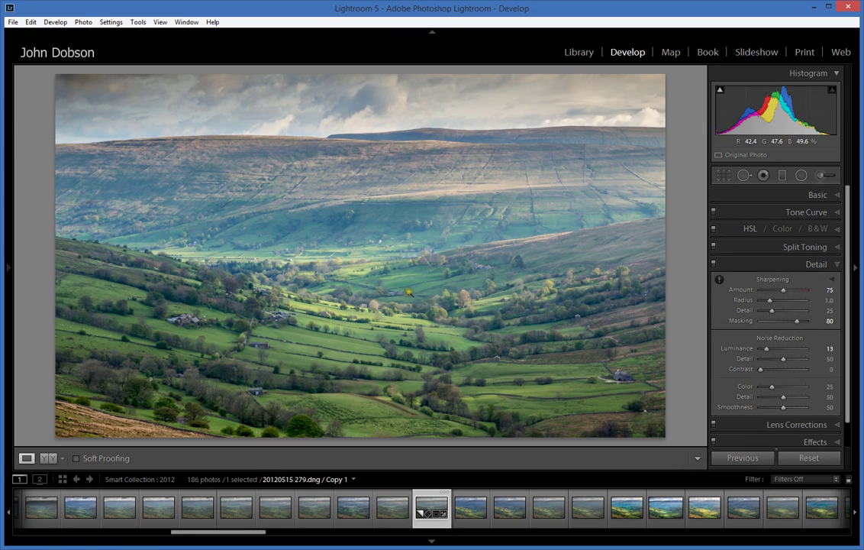
Enable the lens profile corrections for the photo
{"action": "left_click", "coordinate": [838, 425]}
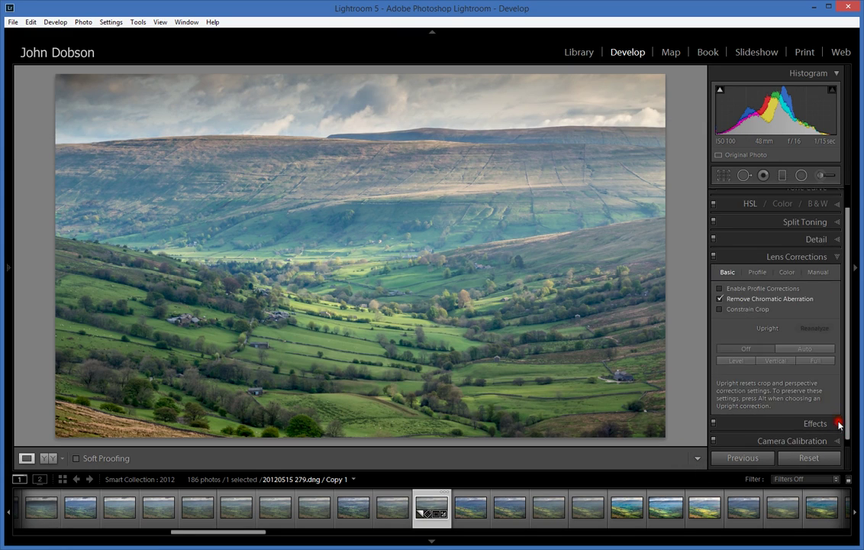
{"action": "left_click", "coordinate": [721, 289]}
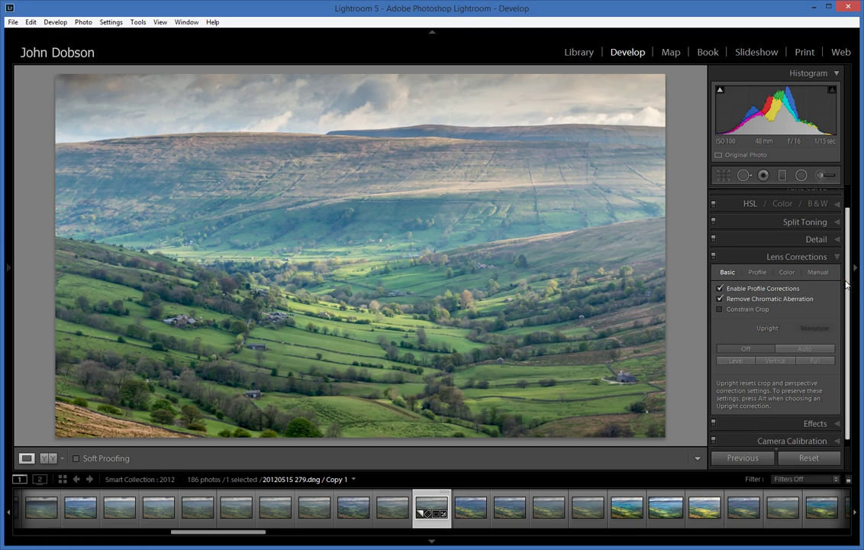
{"action": "left_click_drag", "start_coordinate": [846, 284], "coordinate": [845, 227]}
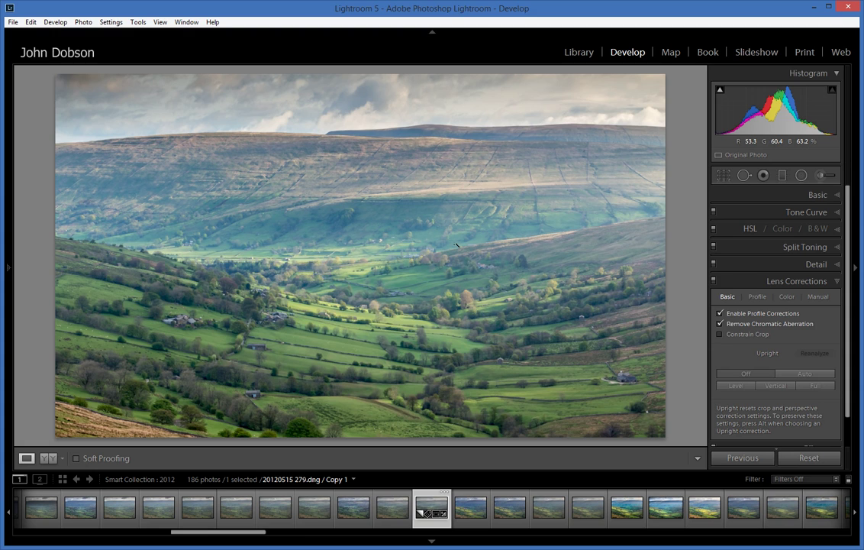
Compare the edited photo with its Before version several times, ending on the edited view
{"action": "key", "text": "backslash"}
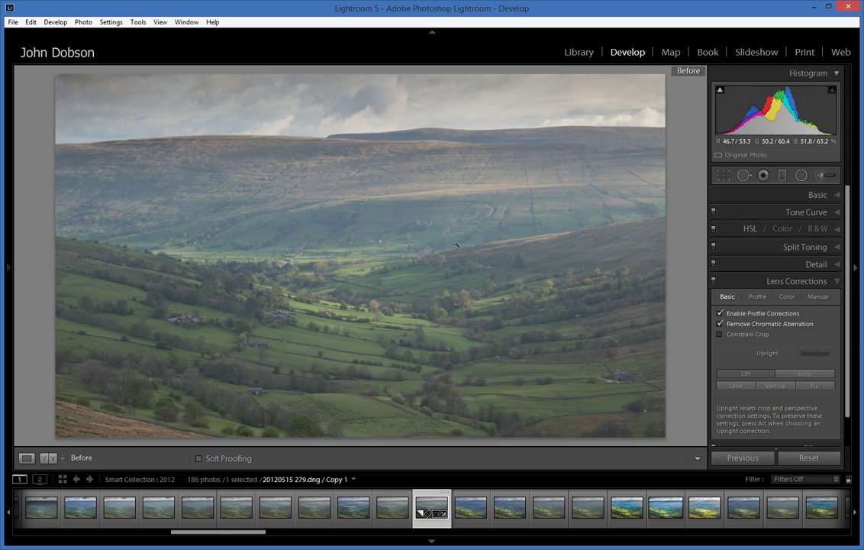
{"action": "key", "text": "backslash"}
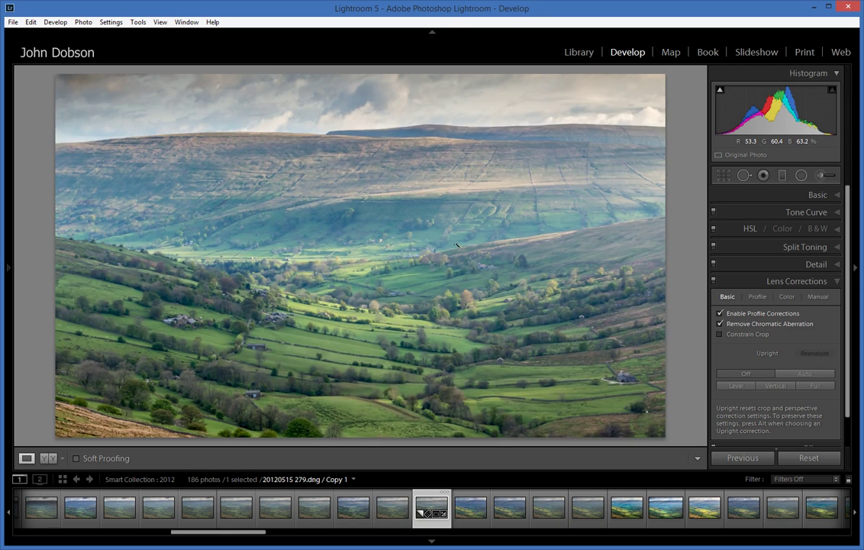
{"action": "key", "text": "backslash"}
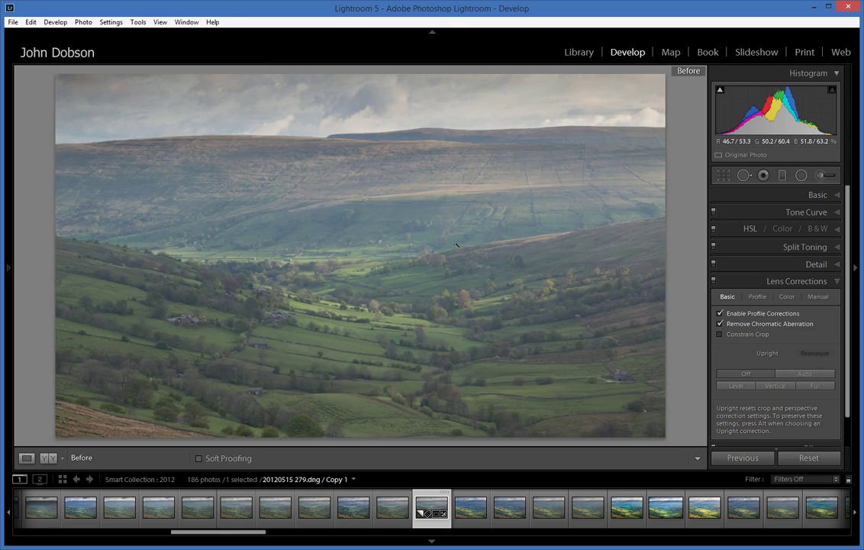
{"action": "key", "text": "backslash"}
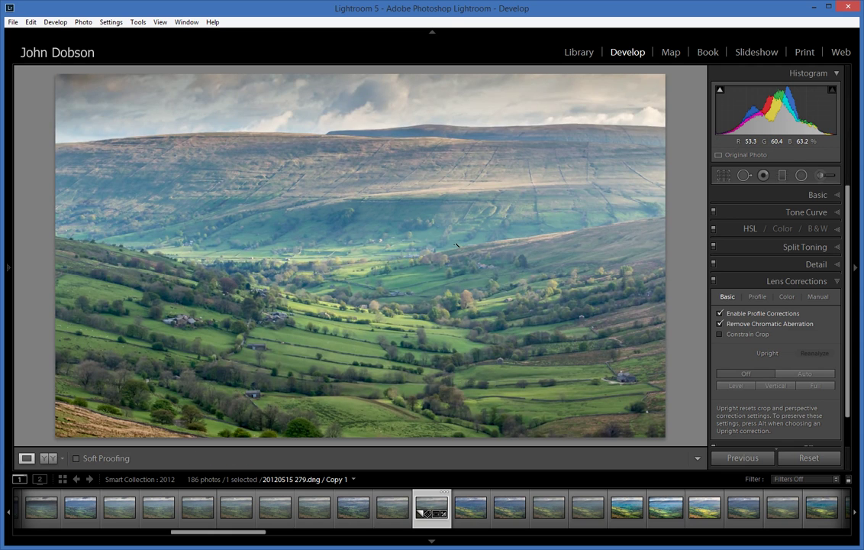
{"action": "key", "text": "backslash"}
{"action": "key", "text": "backslash"}
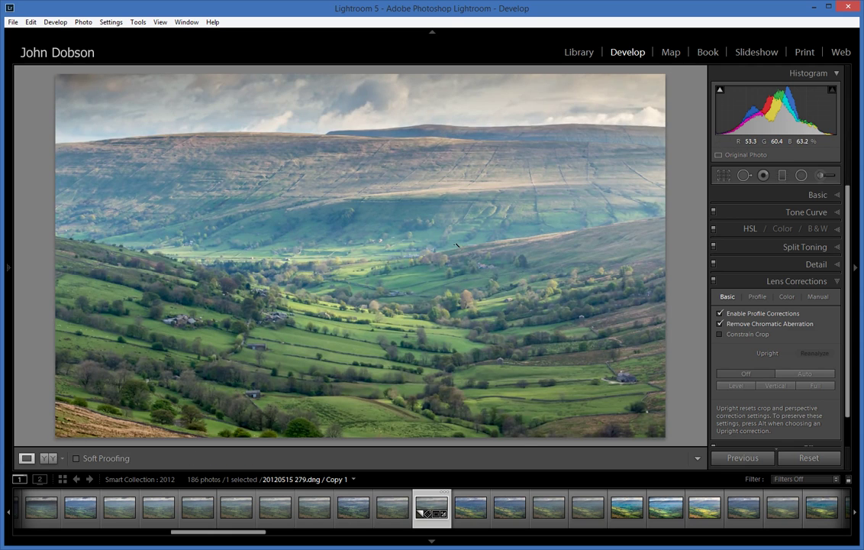